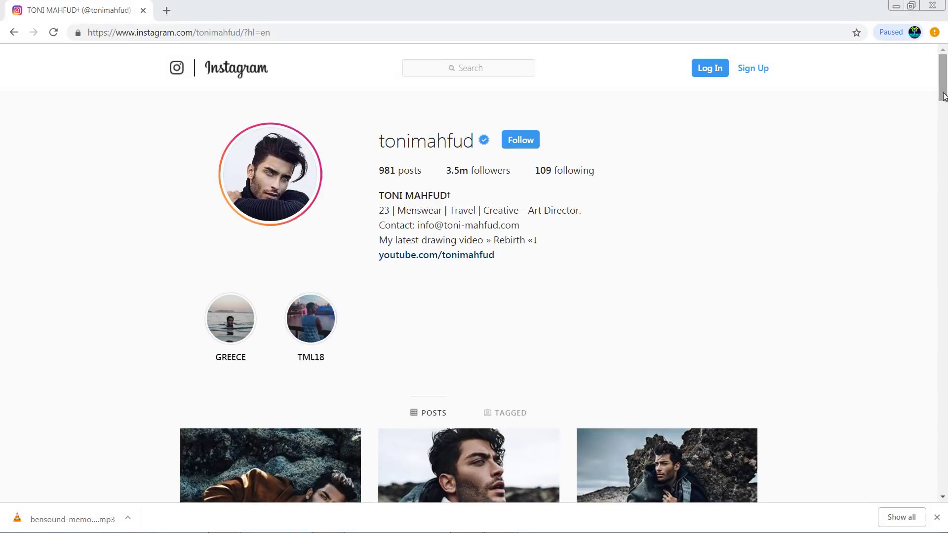
# Scroll the Instagram profile page down until the grid of posted photos is visible
pyautogui.moveTo(944, 96); pyautogui.dragTo(945, 340)
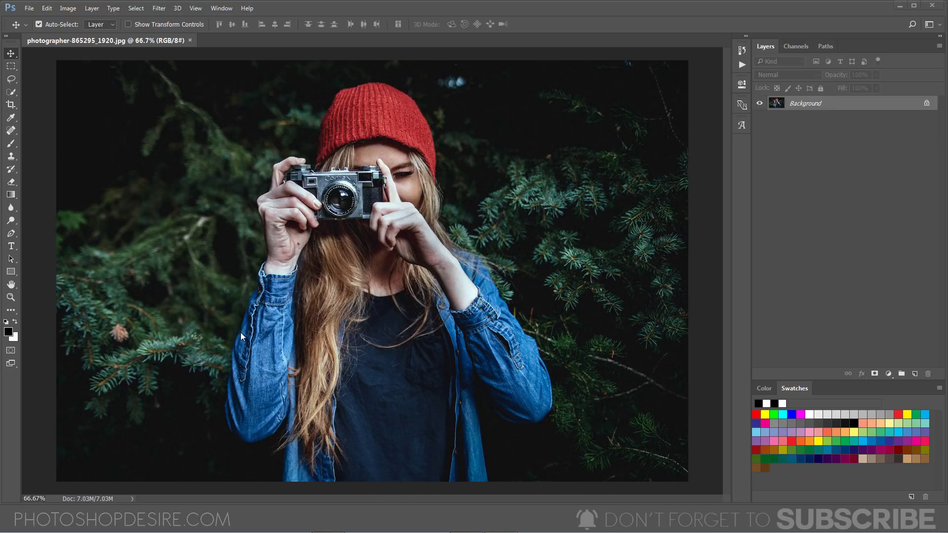
# Add a Channel Mixer layer with Blue output set to Blue 0 and Green +100
pyautogui.click(890, 374)
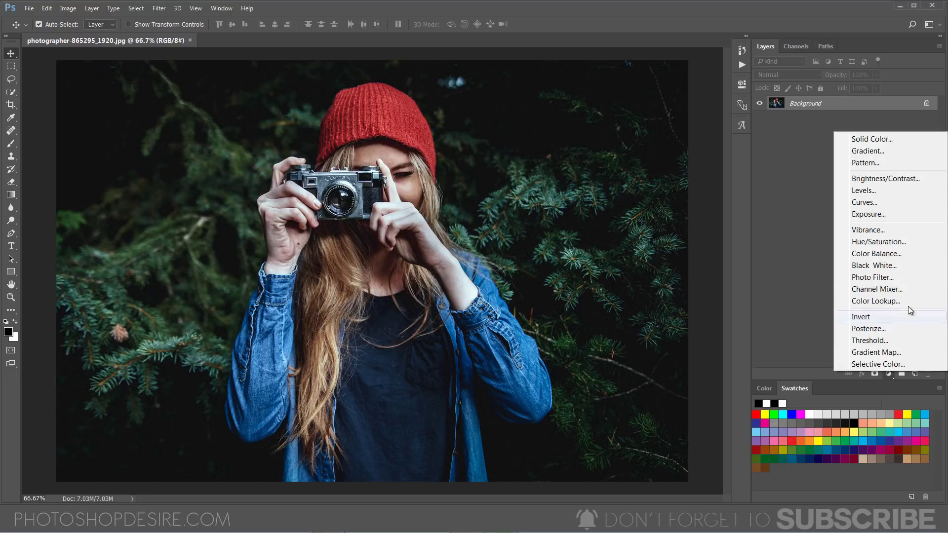
pyautogui.click(824, 292)
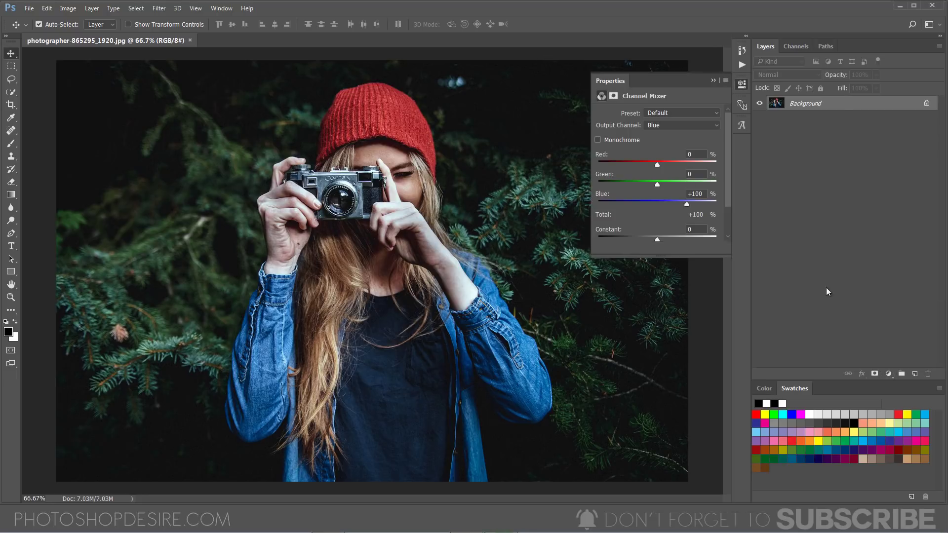
pyautogui.click(660, 127)
pyautogui.click(662, 148)
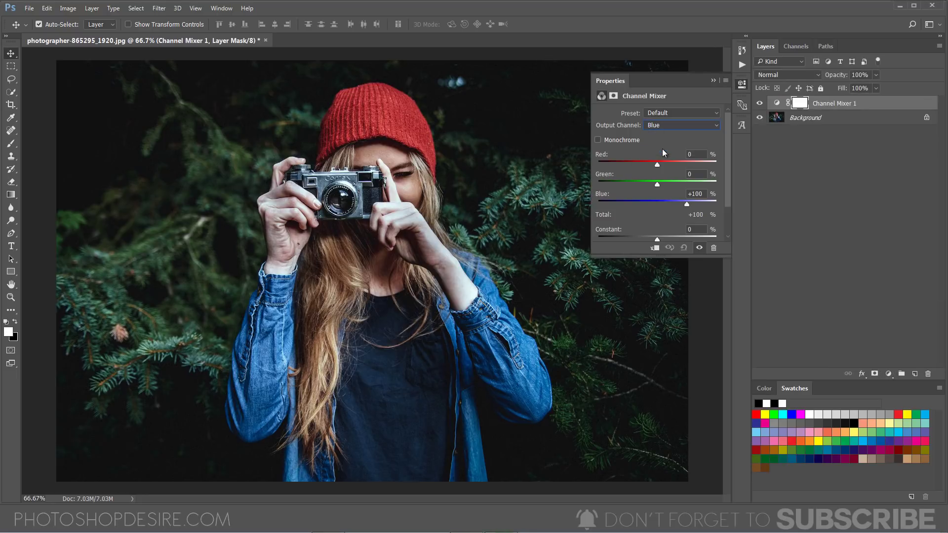
pyautogui.click(690, 195)
pyautogui.write('0')
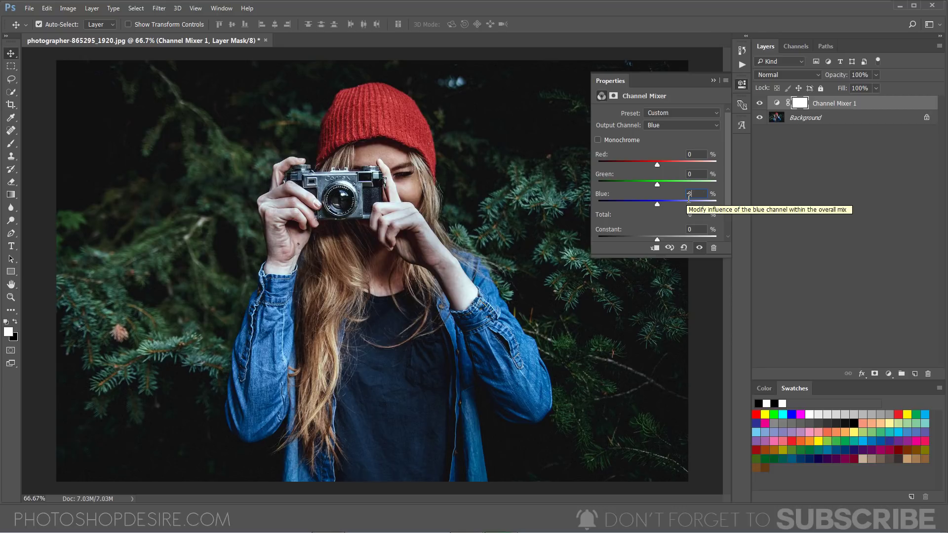
pyautogui.press('Return')
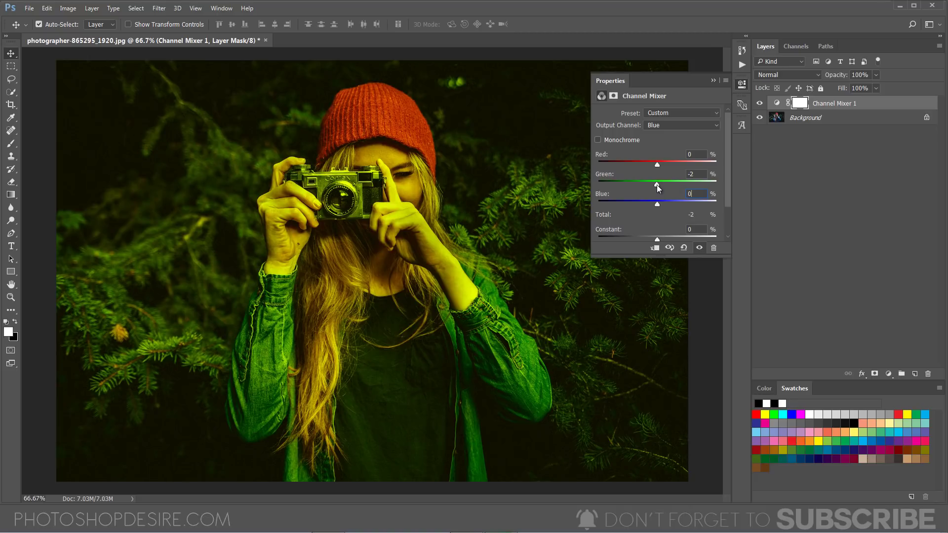
pyautogui.moveTo(656, 184); pyautogui.dragTo(687, 184)
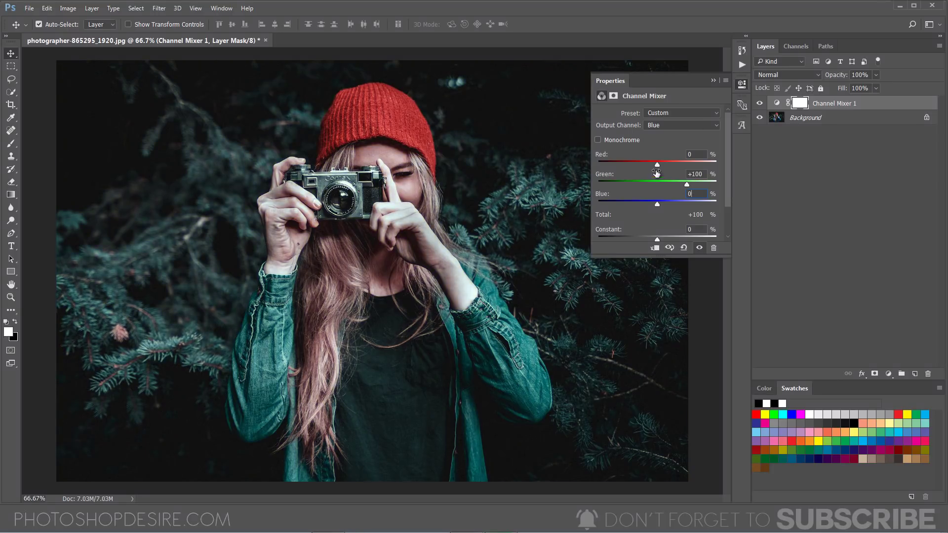
pyautogui.click(713, 81)
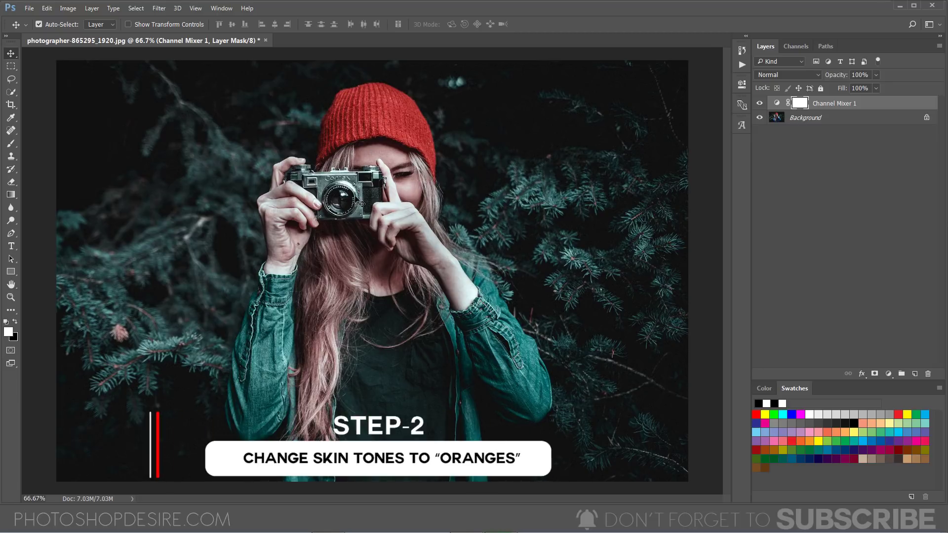
# Add a Selective Color layer and set the Neutrals Cyan to -21%
pyautogui.click(888, 374)
pyautogui.click(899, 367)
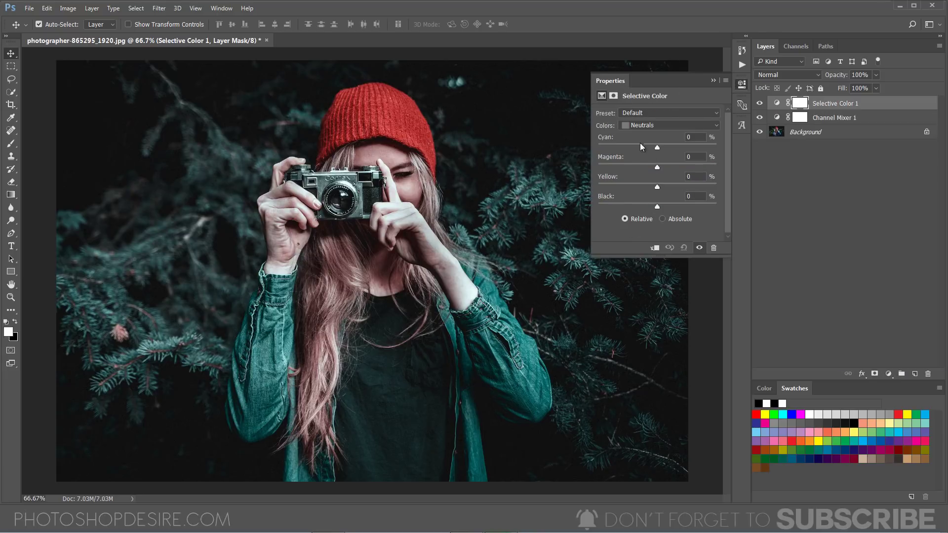
pyautogui.click(635, 127)
pyautogui.click(640, 205)
pyautogui.moveTo(657, 150)
pyautogui.mouseDown()
pyautogui.moveTo(699, 147)
pyautogui.moveTo(645, 155)
pyautogui.mouseUp()
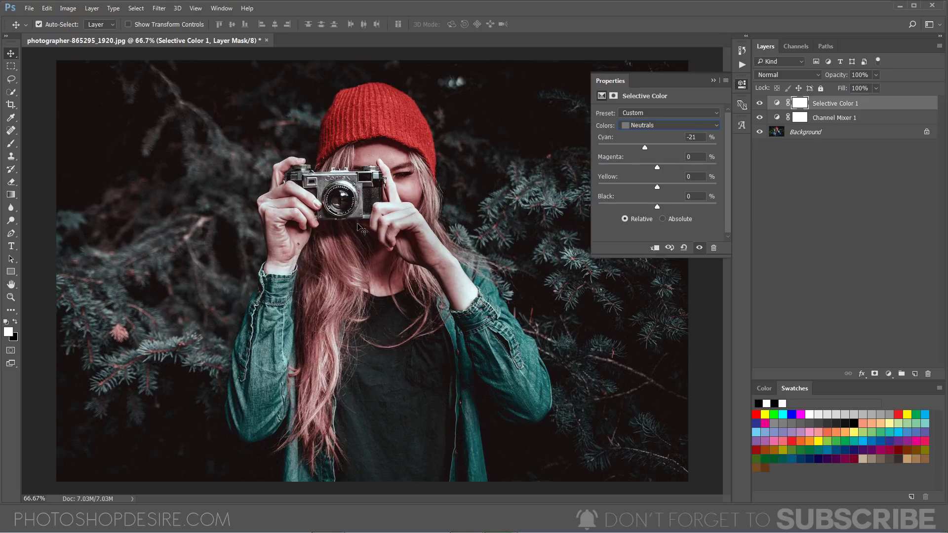
# In Selective Color, set the Reds to Cyan +50 and Yellow +100
pyautogui.click(684, 125)
pyautogui.click(684, 134)
pyautogui.click(657, 186)
pyautogui.moveTo(658, 148); pyautogui.dragTo(658, 148)
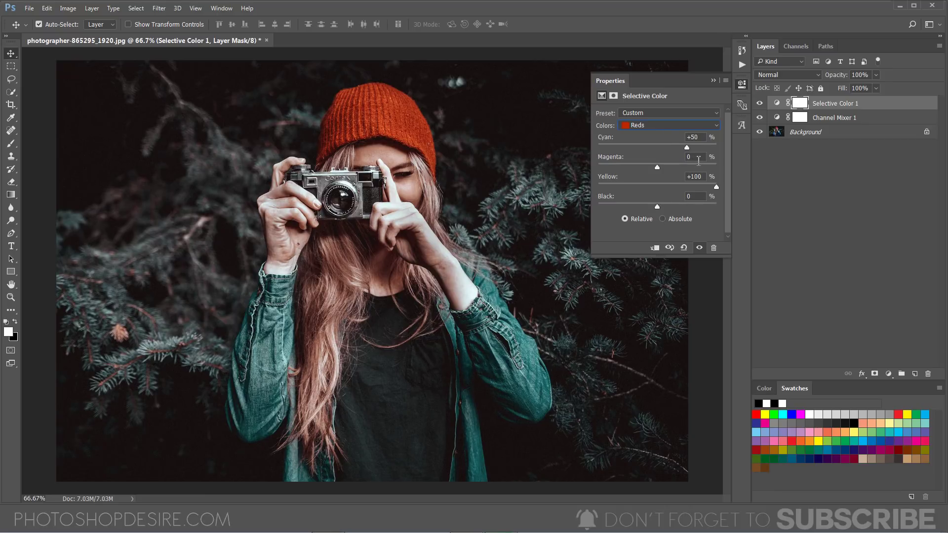
# Add +8% Yellow to the Neutrals in the same Selective Color layer
pyautogui.click(676, 126)
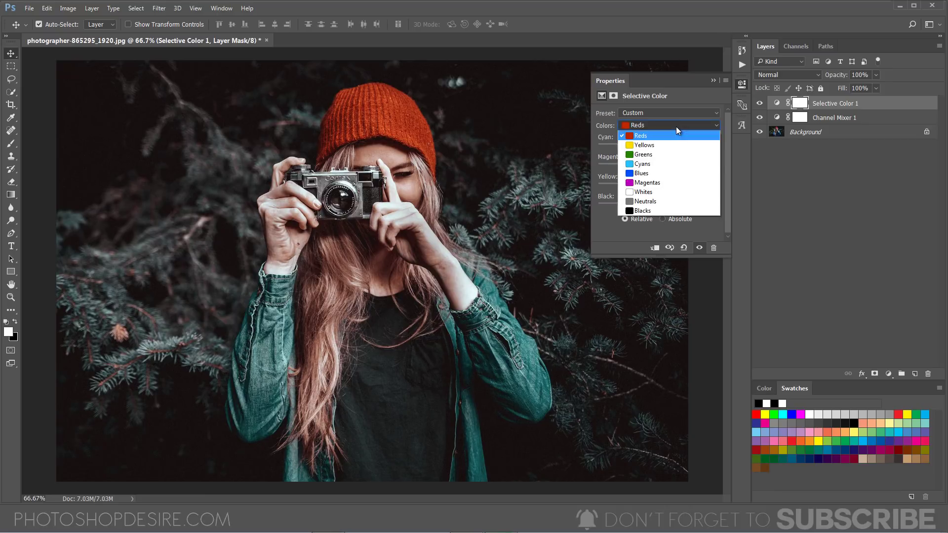
pyautogui.click(665, 201)
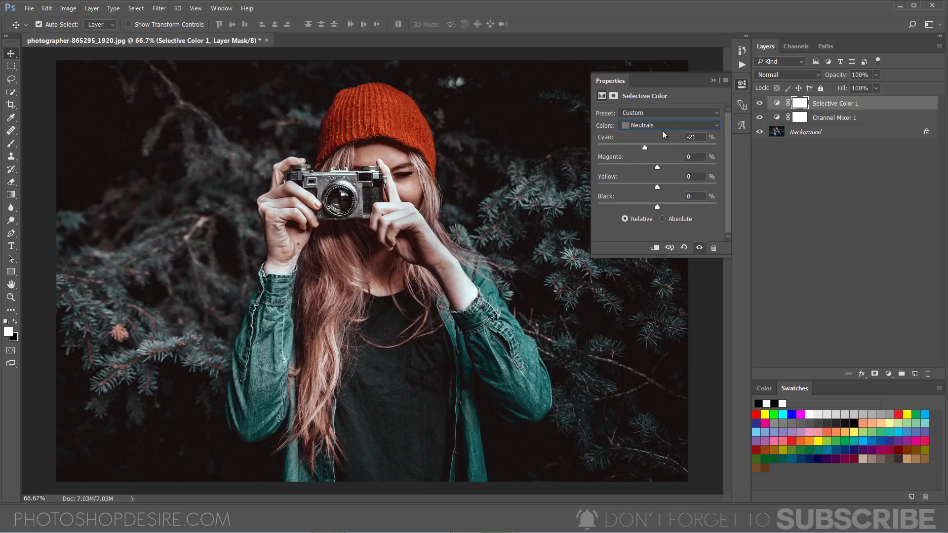
pyautogui.moveTo(659, 187); pyautogui.dragTo(659, 187)
pyautogui.click(713, 80)
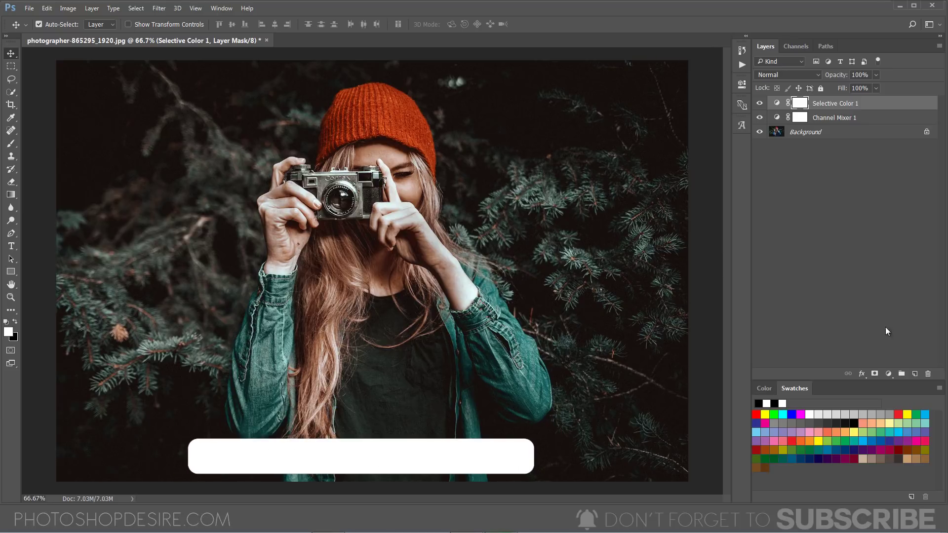
# Add a Hue/Saturation layer that lowers the Cyans saturation to -70
pyautogui.click(889, 374)
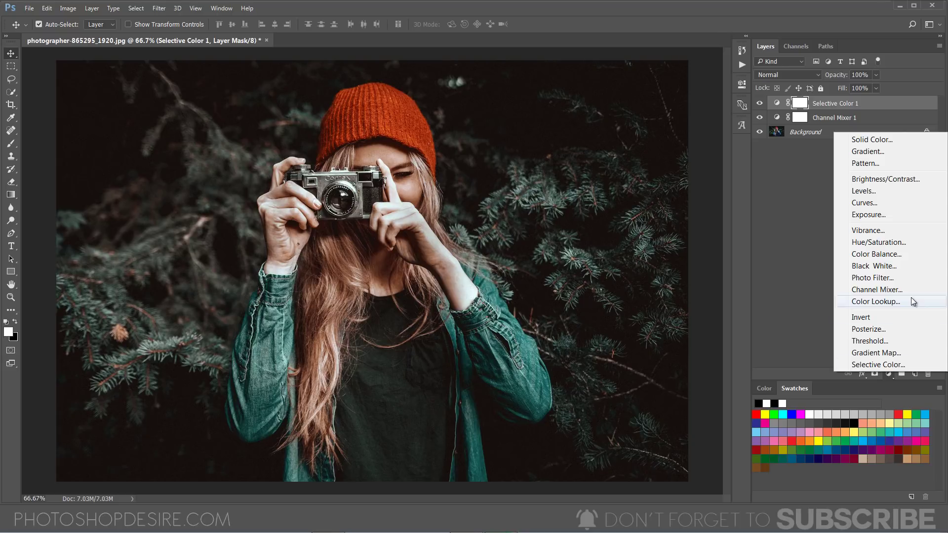
pyautogui.click(906, 243)
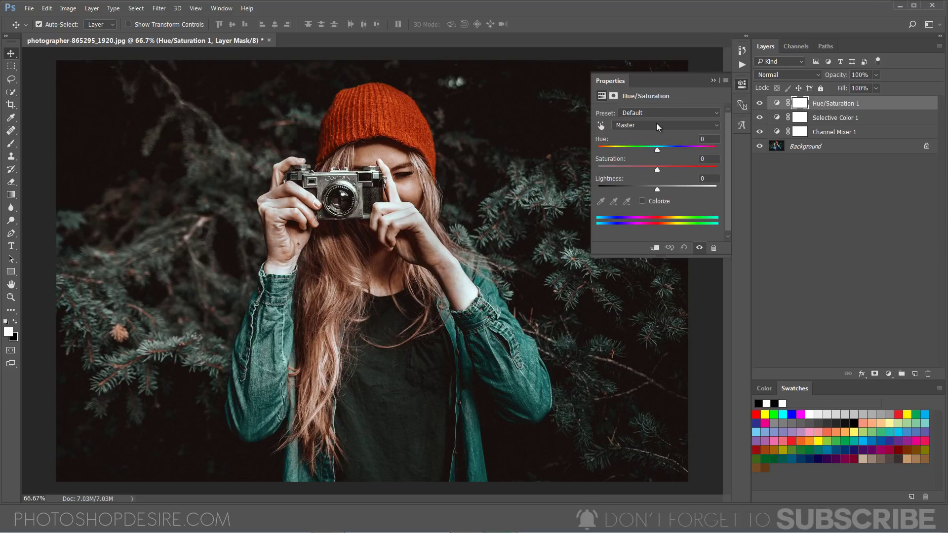
pyautogui.click(656, 125)
pyautogui.click(639, 162)
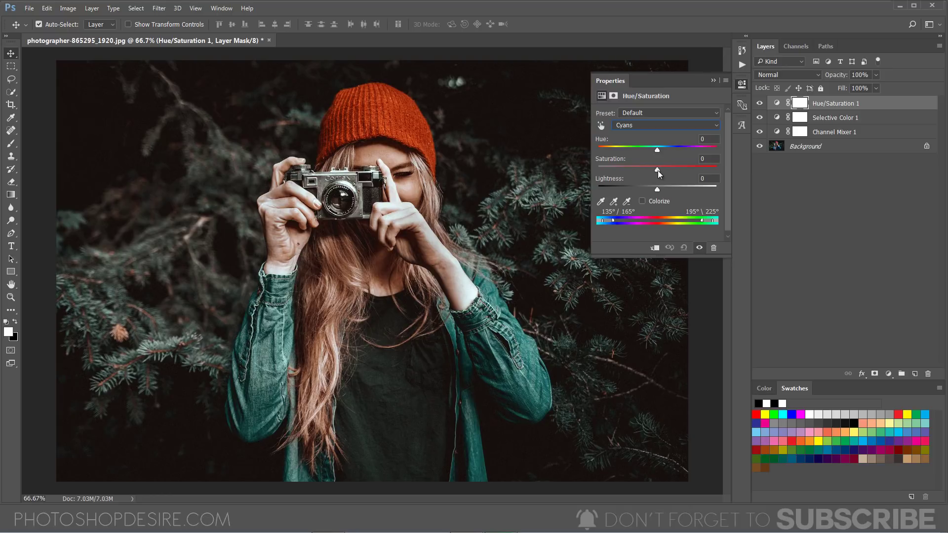
pyautogui.moveTo(658, 170); pyautogui.dragTo(614, 173)
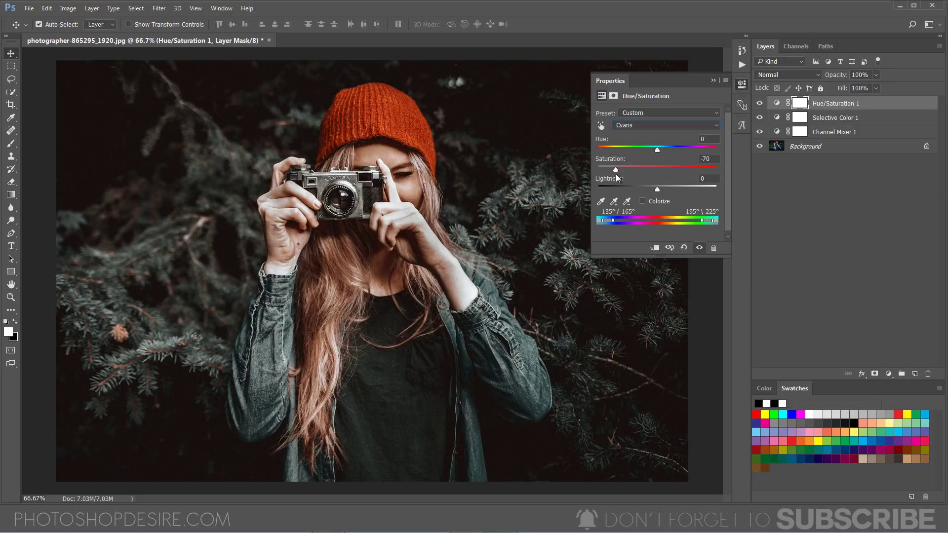
pyautogui.click(711, 82)
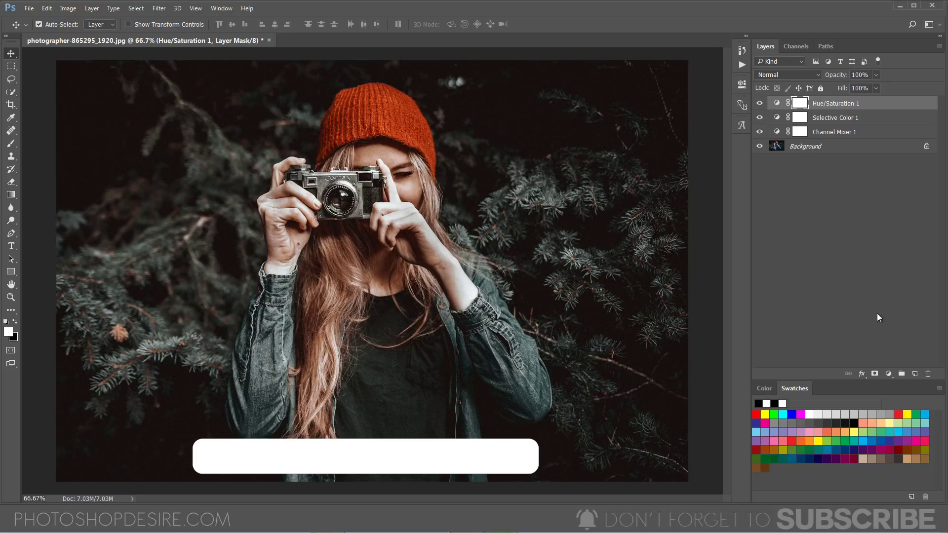
# Add a black-to-white Gradient Map layer in Soft Light and start Apply Image on its mask
pyautogui.click(889, 375)
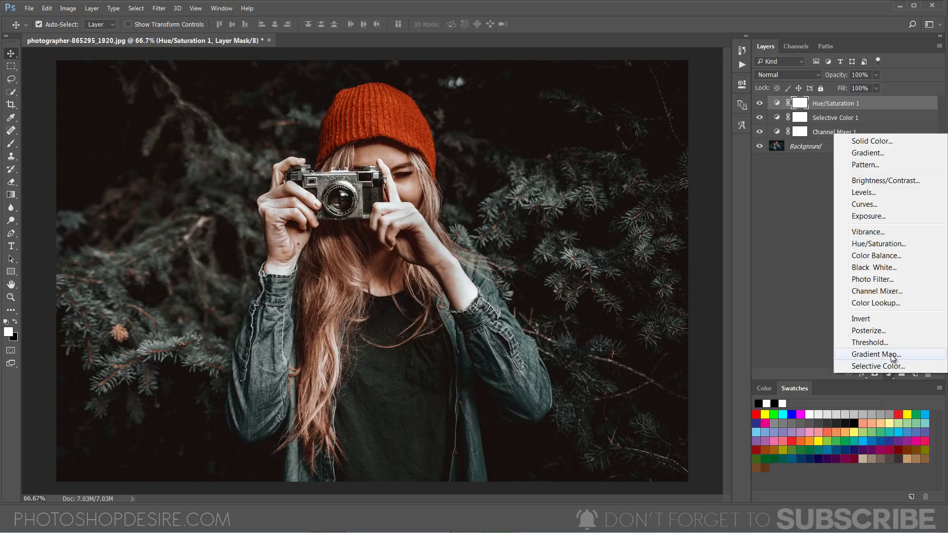
pyautogui.click(892, 356)
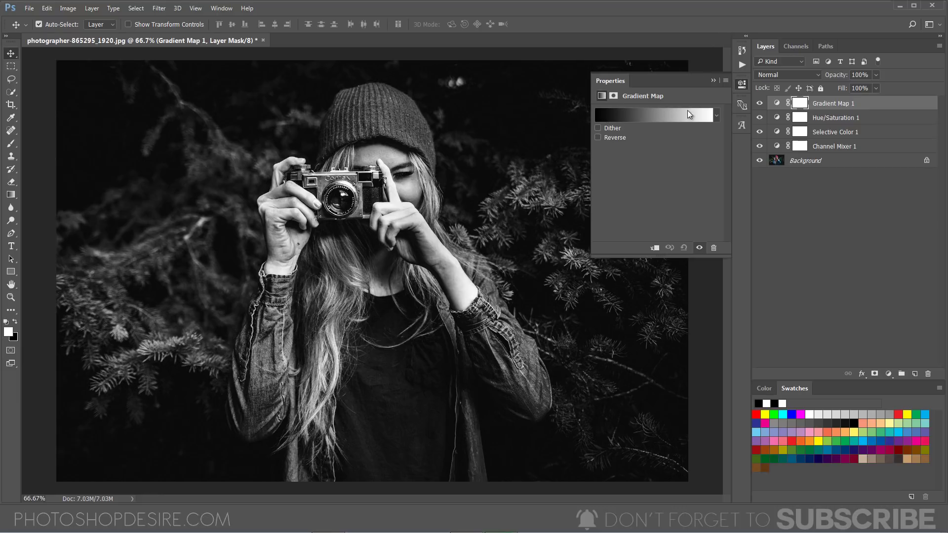
pyautogui.click(713, 81)
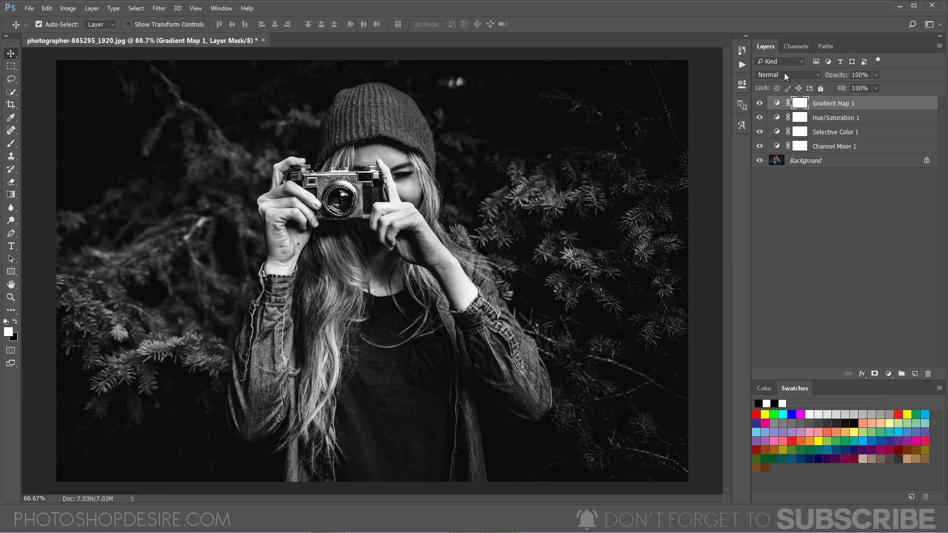
pyautogui.click(784, 74)
pyautogui.click(781, 203)
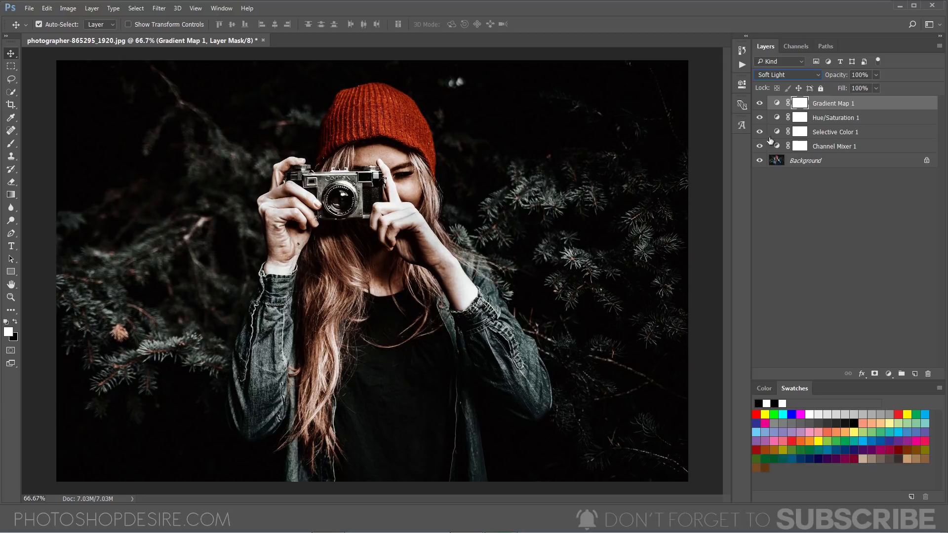
pyautogui.click(69, 8)
pyautogui.click(148, 185)
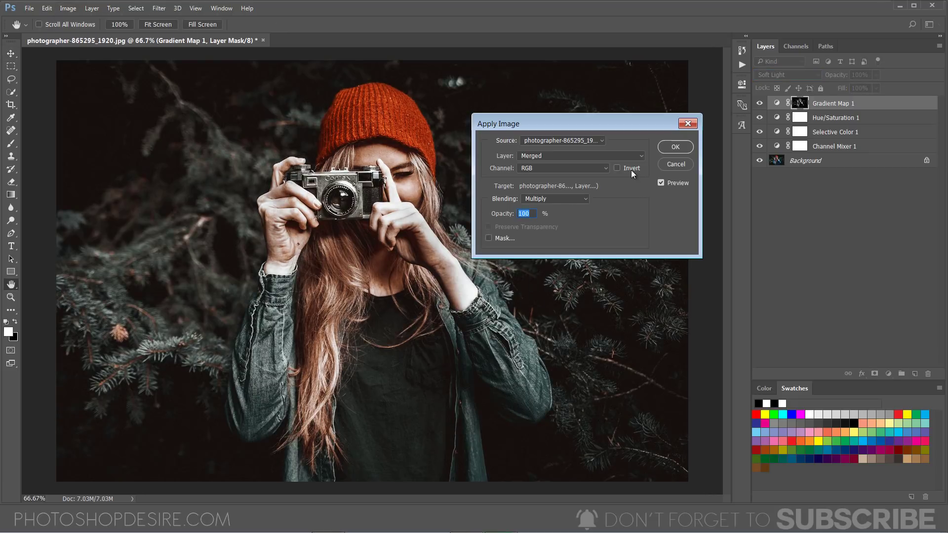
# Apply an inverted copy of the merged image to the Gradient Map mask
pyautogui.click(631, 169)
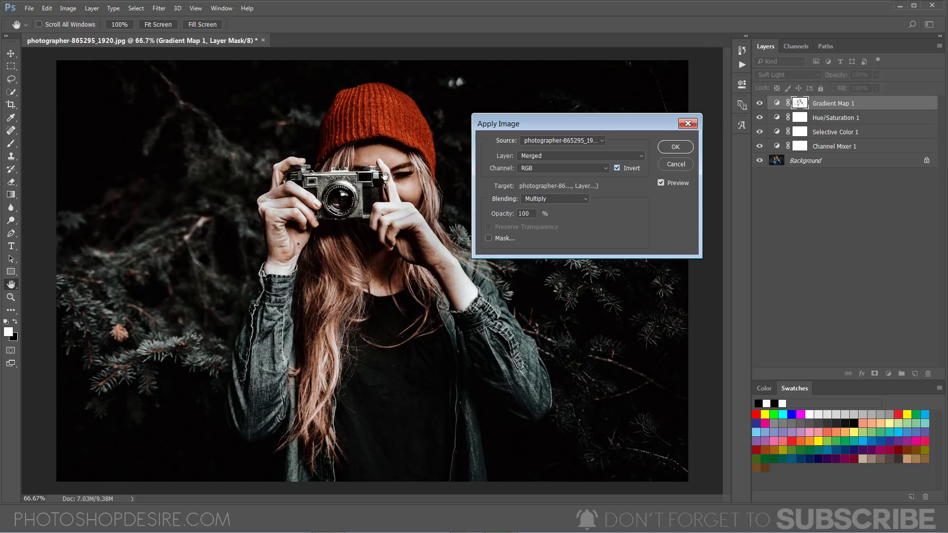
pyautogui.click(684, 147)
pyautogui.click(776, 102)
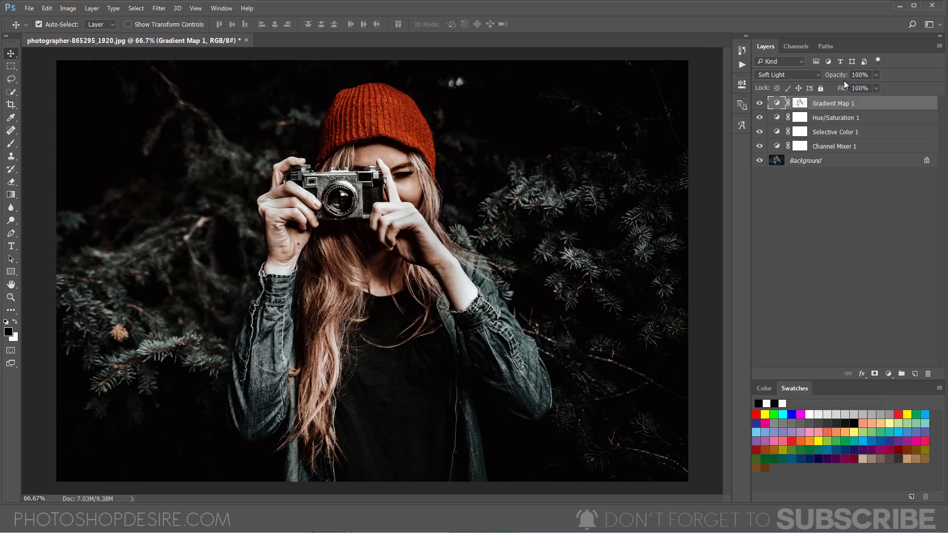
# Lower Gradient Map 1 opacity to 25%, then compare the edit against the original
pyautogui.moveTo(842, 79); pyautogui.dragTo(804, 75)
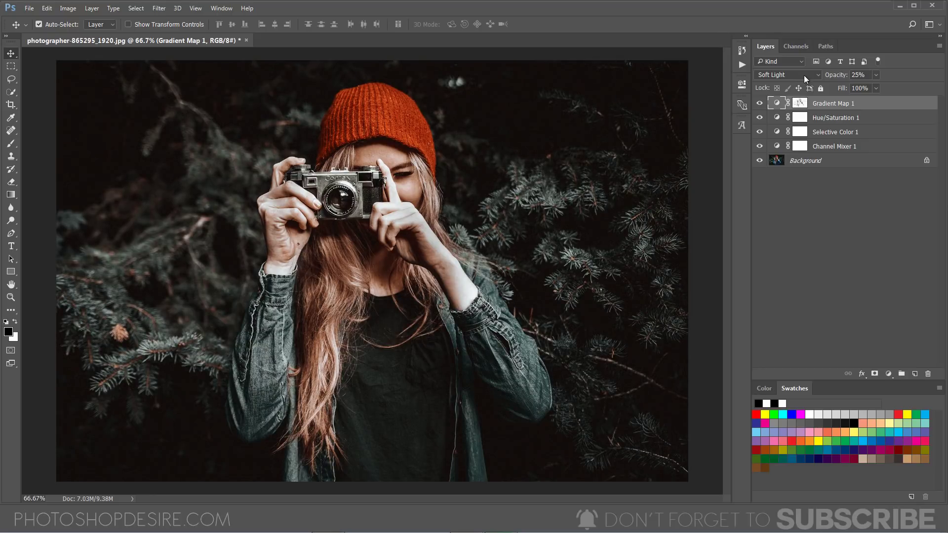
pyautogui.click(784, 169)
pyautogui.keyDown('alt'); pyautogui.click(760, 161); pyautogui.keyUp('alt')
pyautogui.keyDown('alt'); pyautogui.click(760, 161); pyautogui.keyUp('alt')
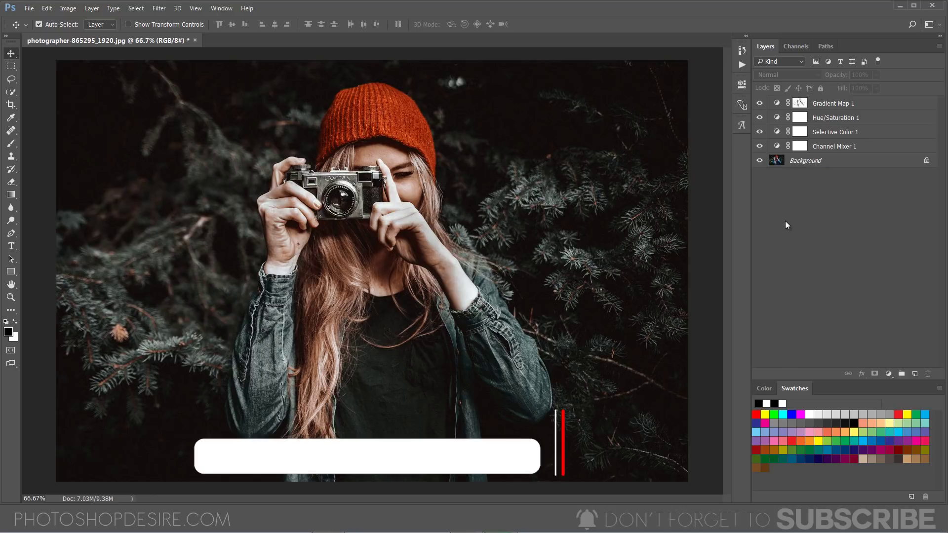
# Duplicate the Background layer and move the copy to the top of the stack
pyautogui.rightClick(819, 160)
pyautogui.click(842, 182)
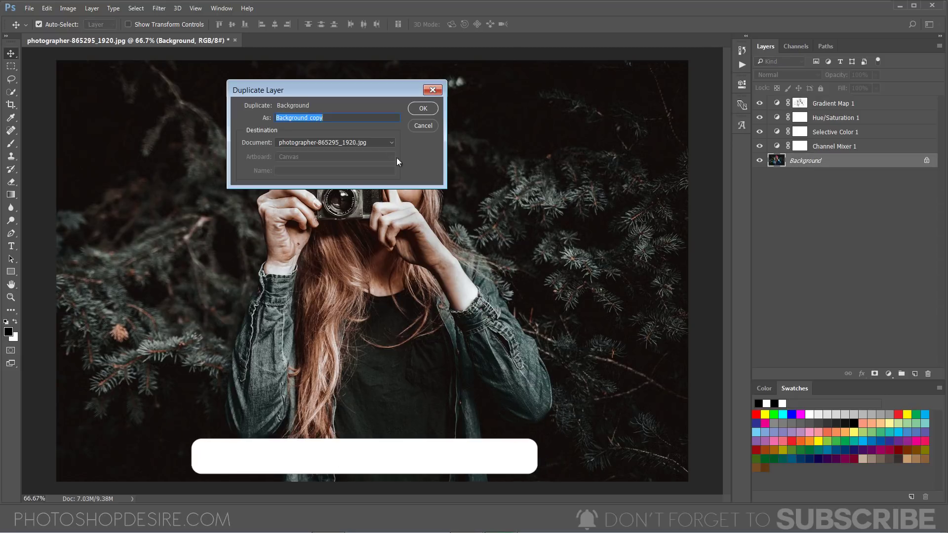
pyautogui.click(422, 110)
pyautogui.moveTo(886, 161); pyautogui.dragTo(872, 99)
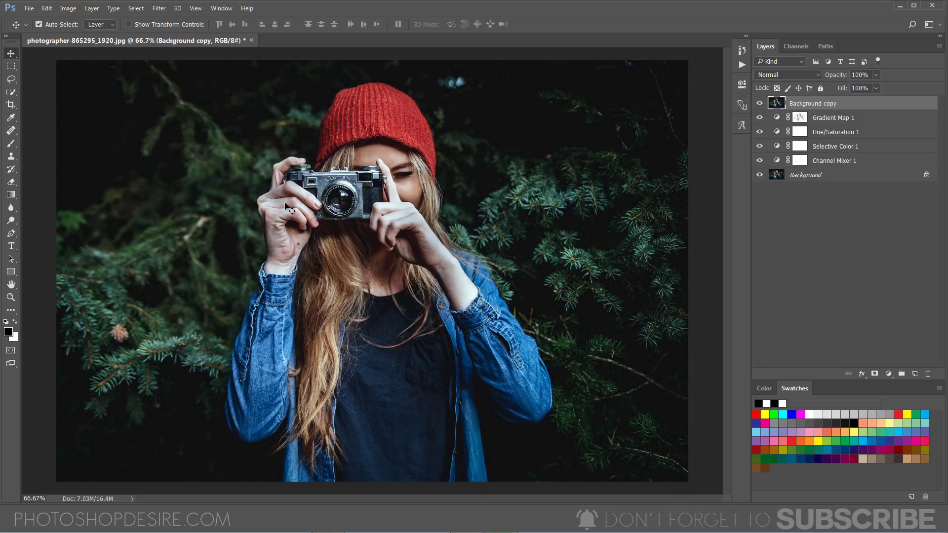
# Apply a 0.7-pixel High Pass filter to Background copy and blend it in Overlay
pyautogui.click(164, 11)
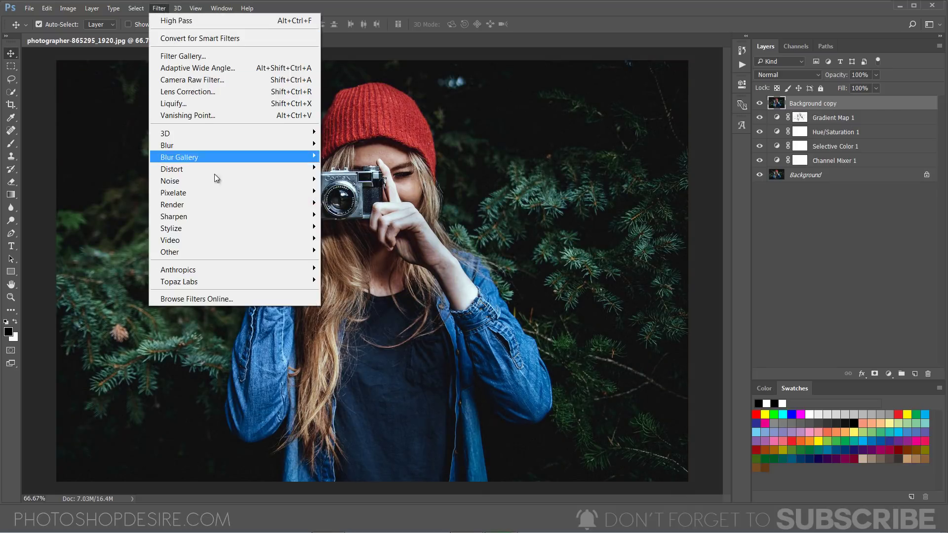
pyautogui.moveTo(268, 251)
pyautogui.click(364, 267)
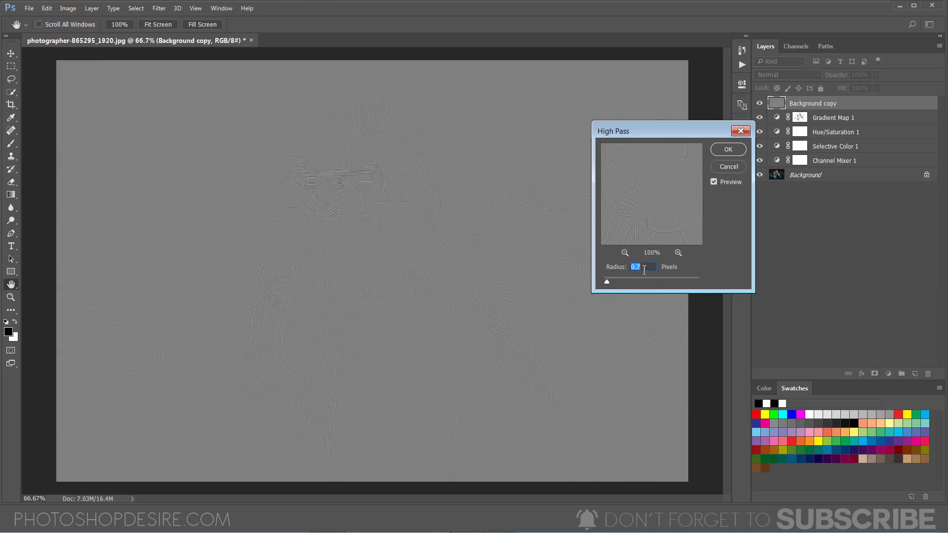
pyautogui.click(644, 270)
pyautogui.click(717, 151)
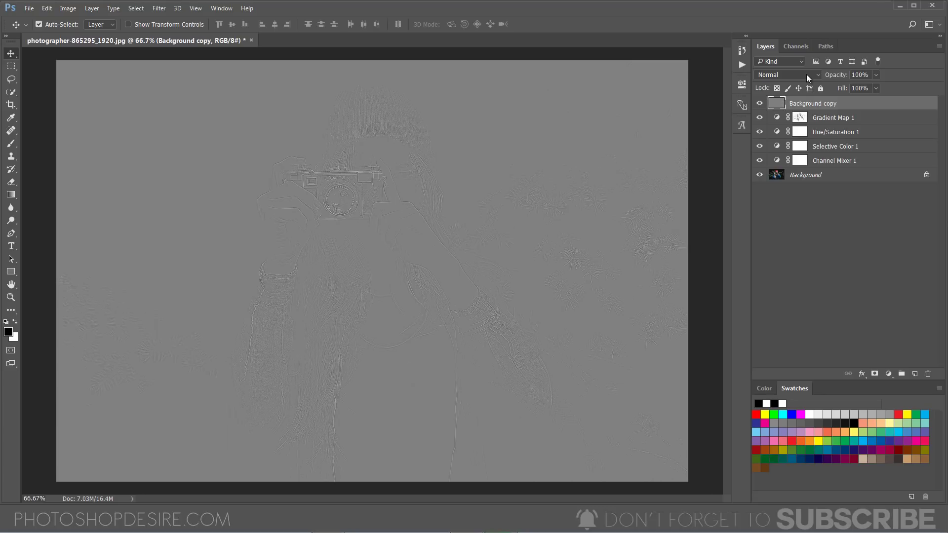
pyautogui.click(807, 74)
pyautogui.click(796, 194)
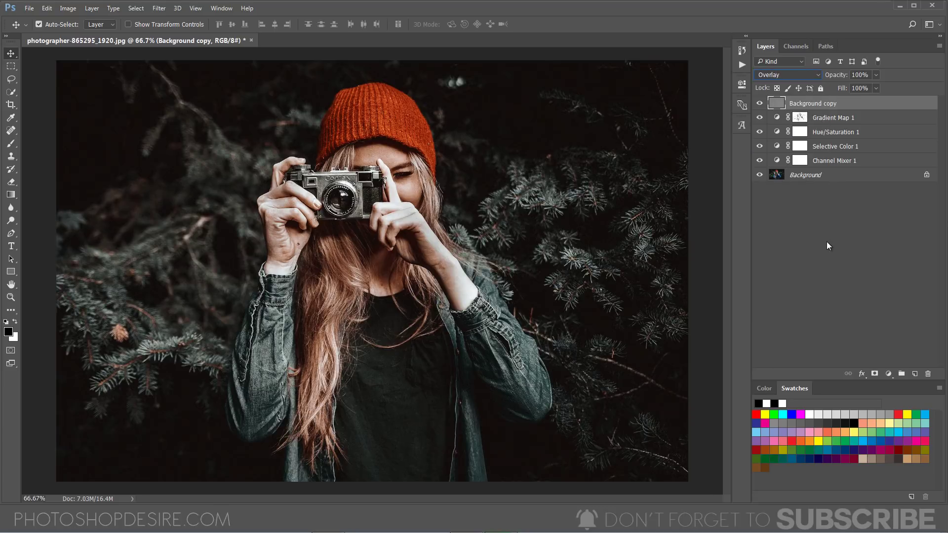
pyautogui.click(821, 241)
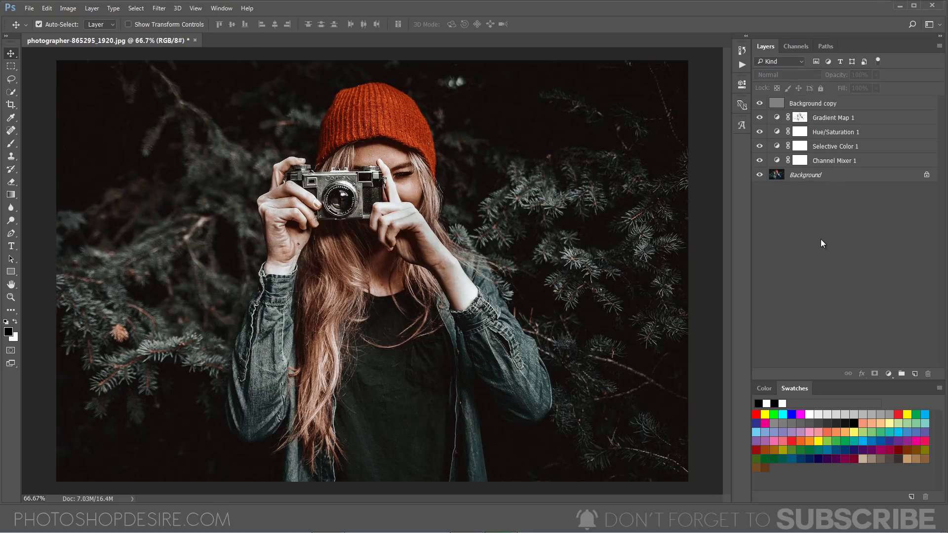
pyautogui.keyDown('alt'); pyautogui.click(760, 176); pyautogui.keyUp('alt')
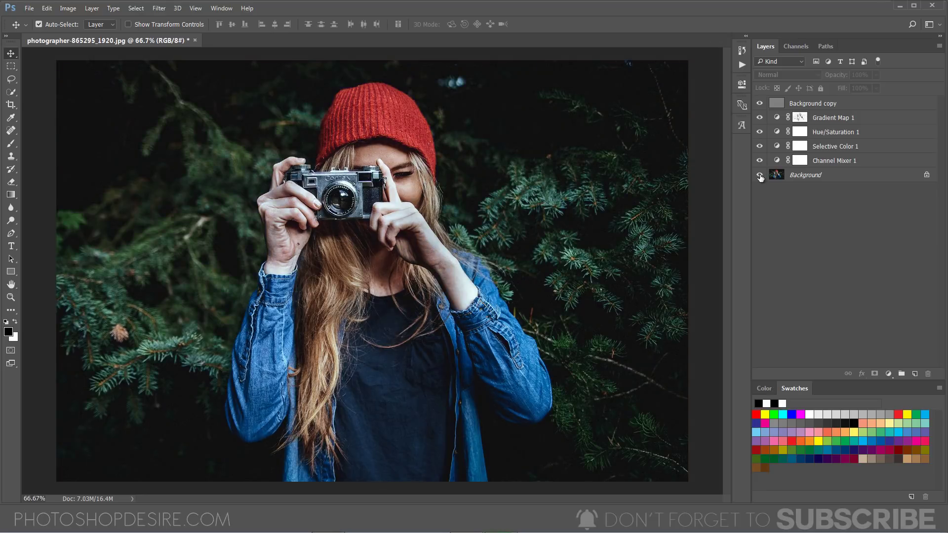
pyautogui.keyDown('alt'); pyautogui.click(760, 175); pyautogui.keyUp('alt')
pyautogui.keyDown('alt'); pyautogui.click(760, 176); pyautogui.keyUp('alt')
pyautogui.keyDown('alt'); pyautogui.click(760, 175); pyautogui.keyUp('alt')
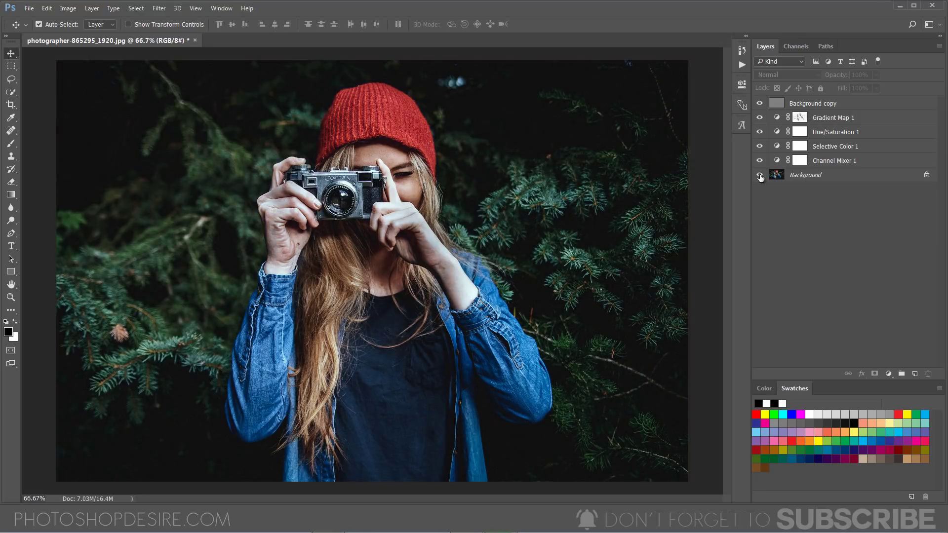